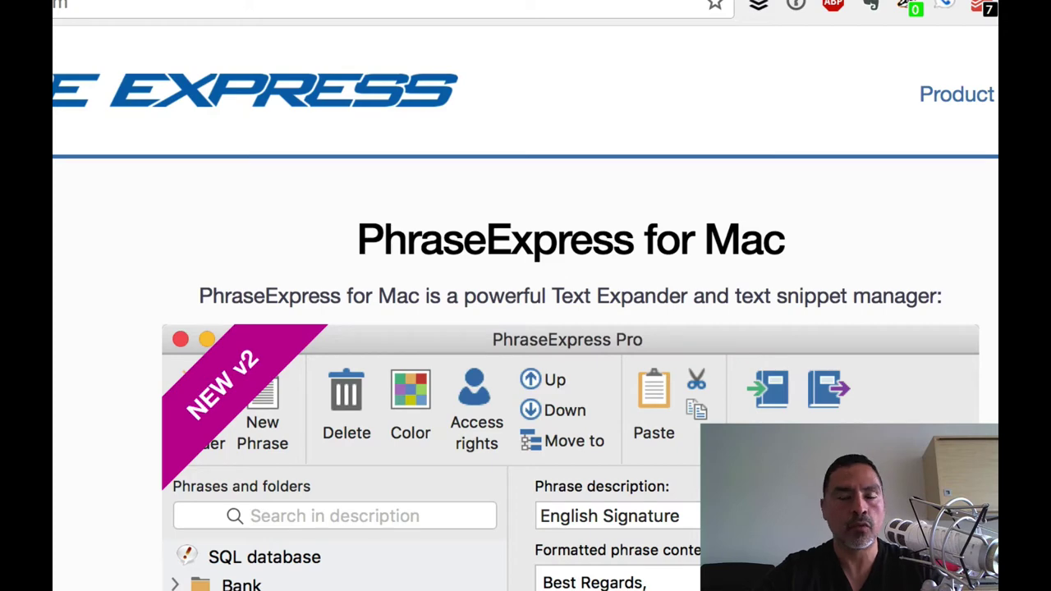
Step: View the typing accelerator and Keyboard Maestro web pages, and switch to the Keyboard Maestro editor
left_click(316, 0)
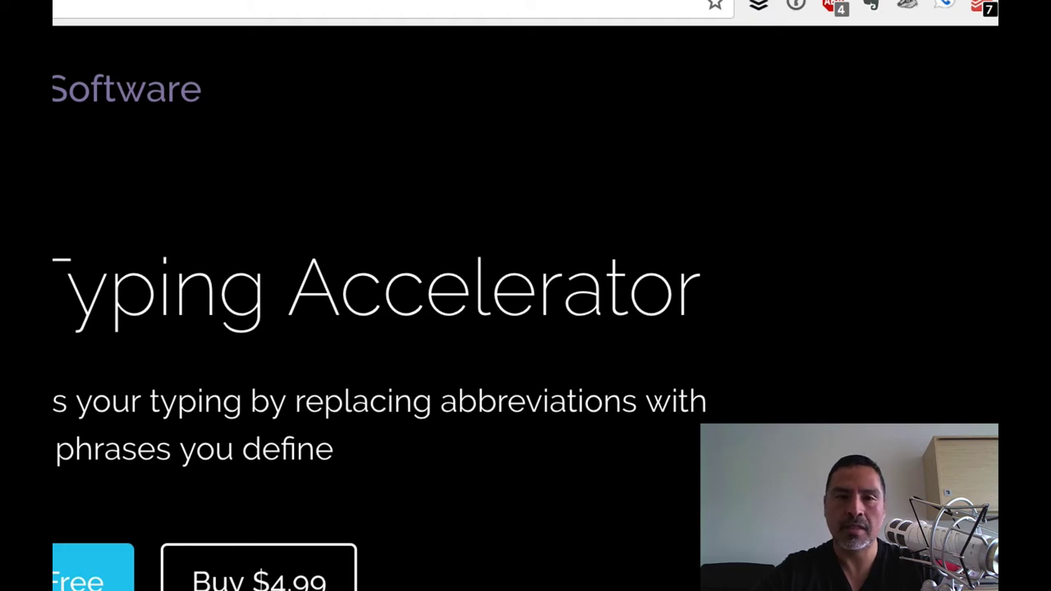
key("ctrl+Tab")
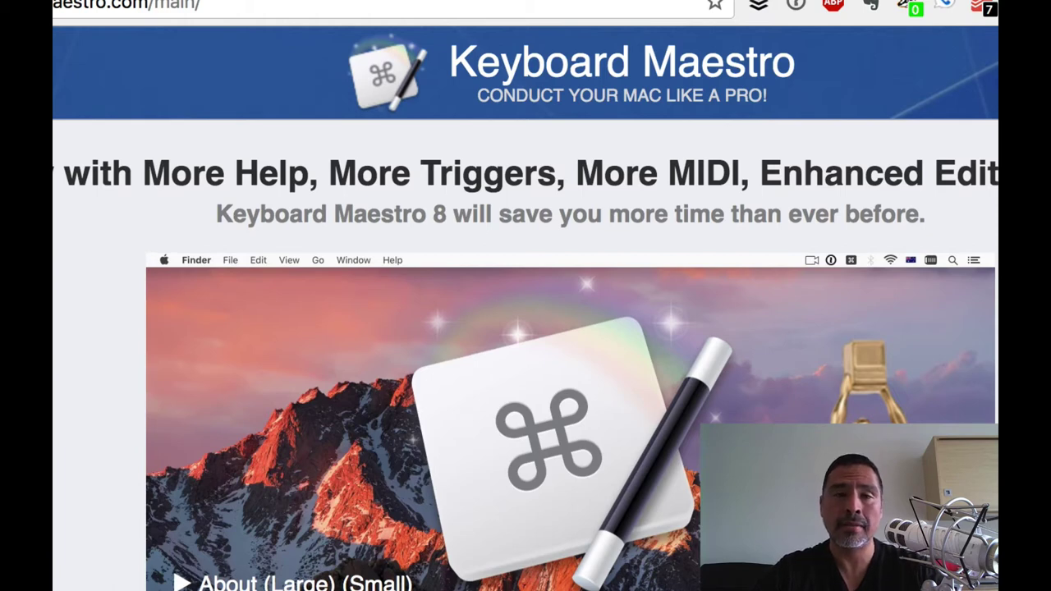
key("super+Tab")
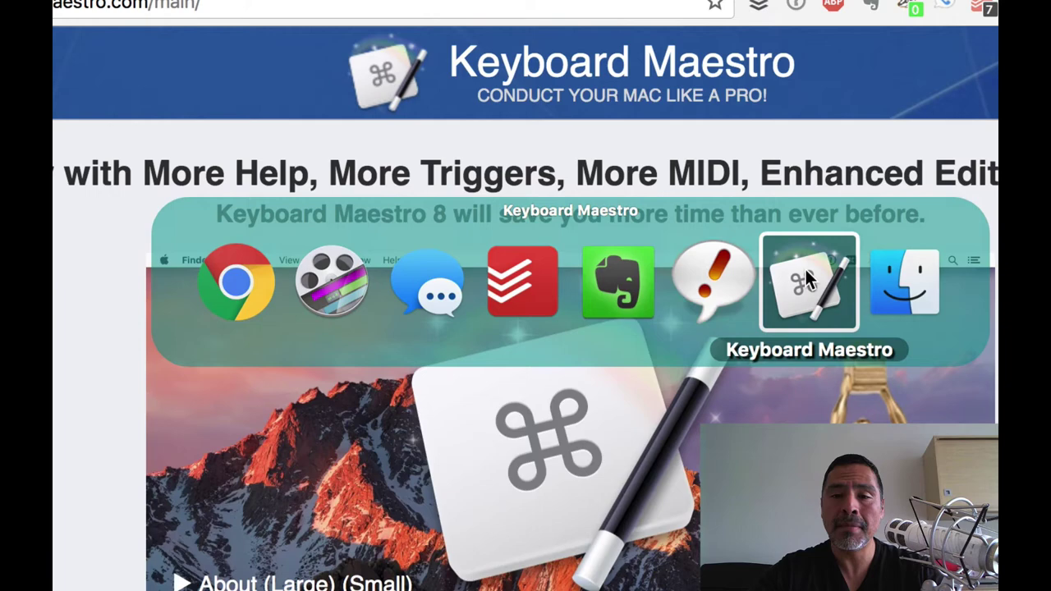
left_click(805, 269)
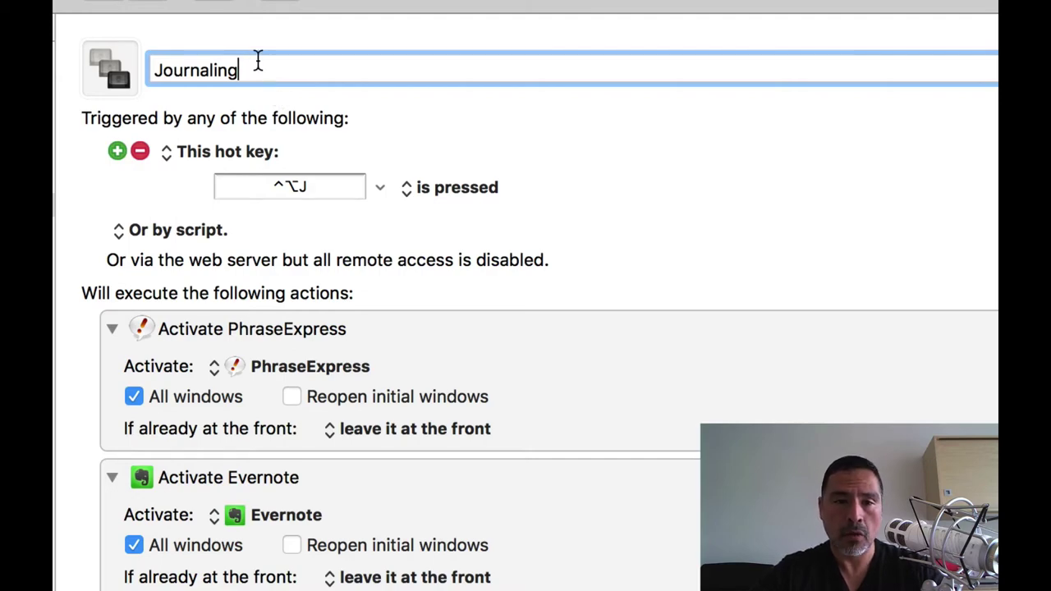
Step: Switch to Evernote to view the March 2, 2018 journal note with its quote and prompts
key("super+Tab")
key("super+Tab")
key("super+Tab")
key("super+Tab")
key("super+Tab")
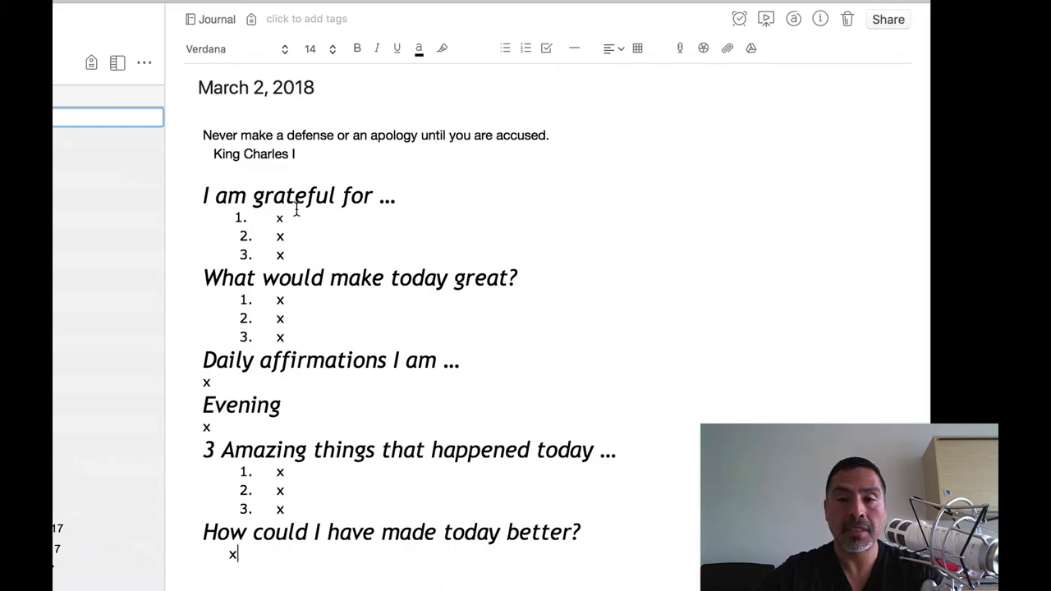
Step: Return to Keyboard Maestro and examine the Journaling macro's actions from activating PhraseExpress through selecting New Note in Evernote
key("super+Tab")
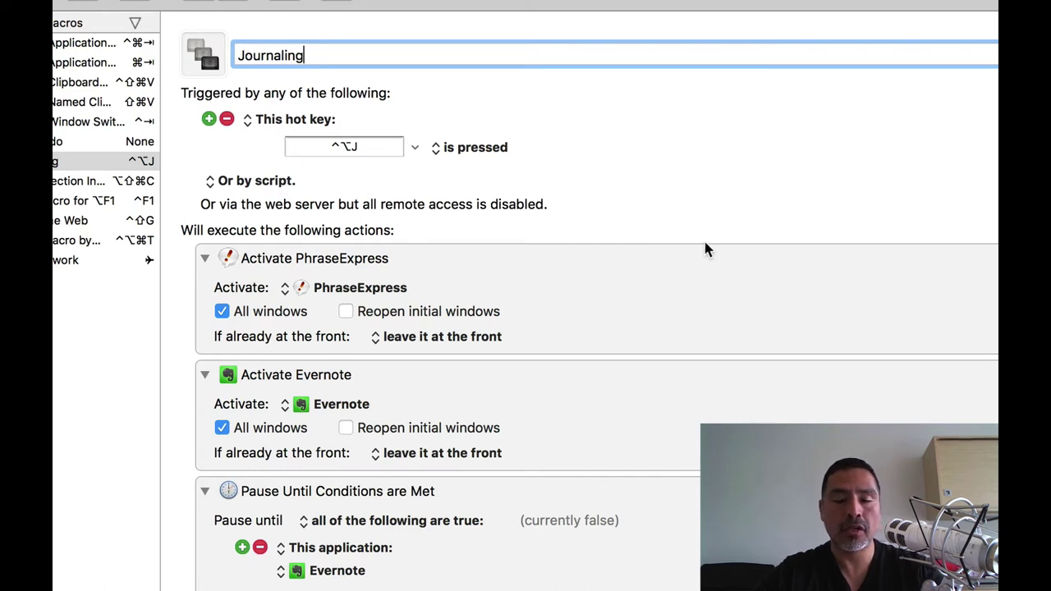
scroll(816, 271, "down", 5)
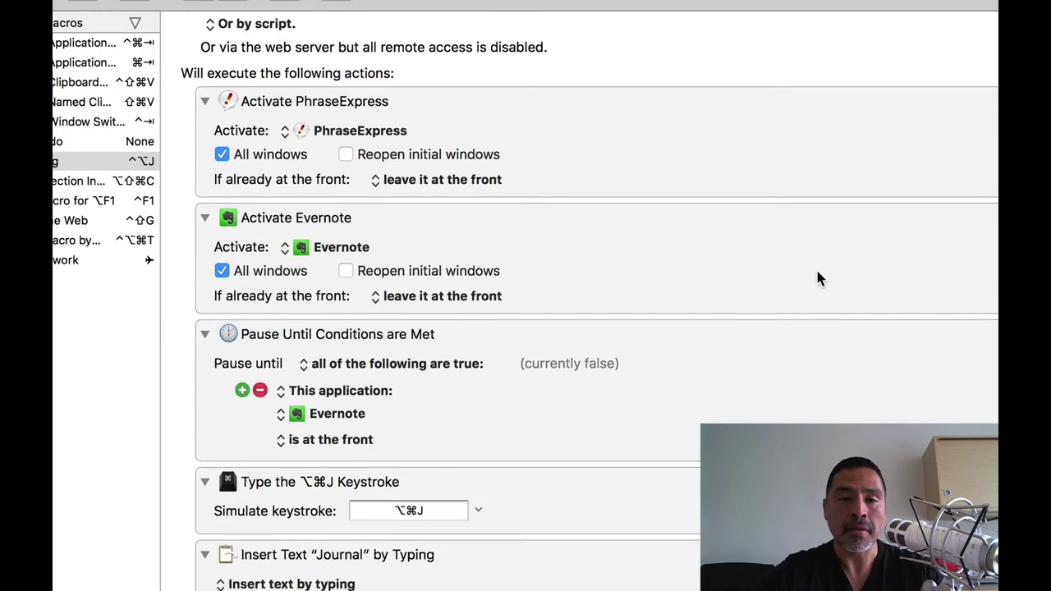
scroll(817, 279, "down", 2)
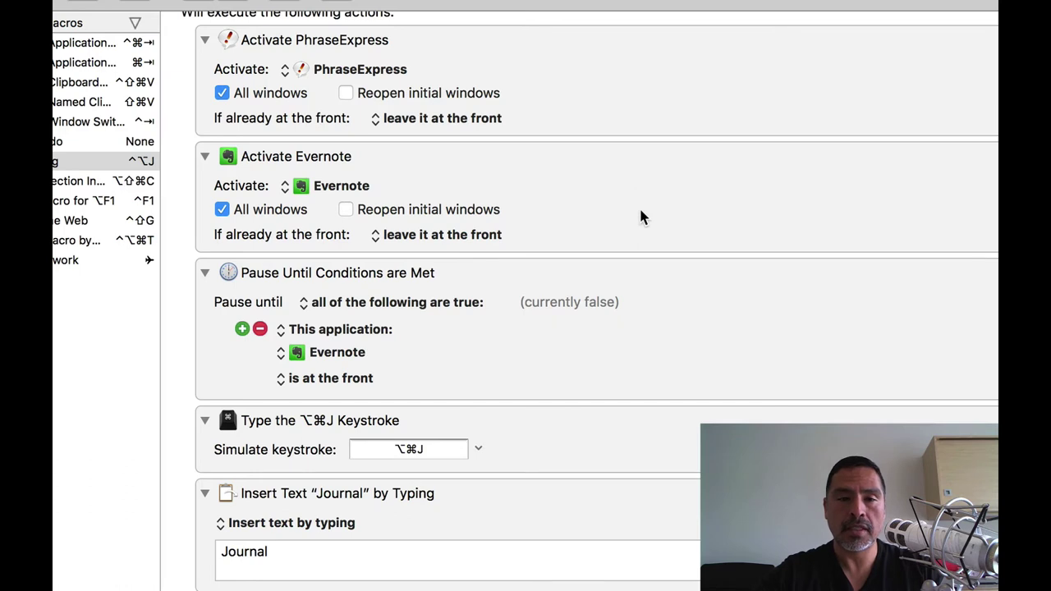
scroll(640, 216, "down", 5)
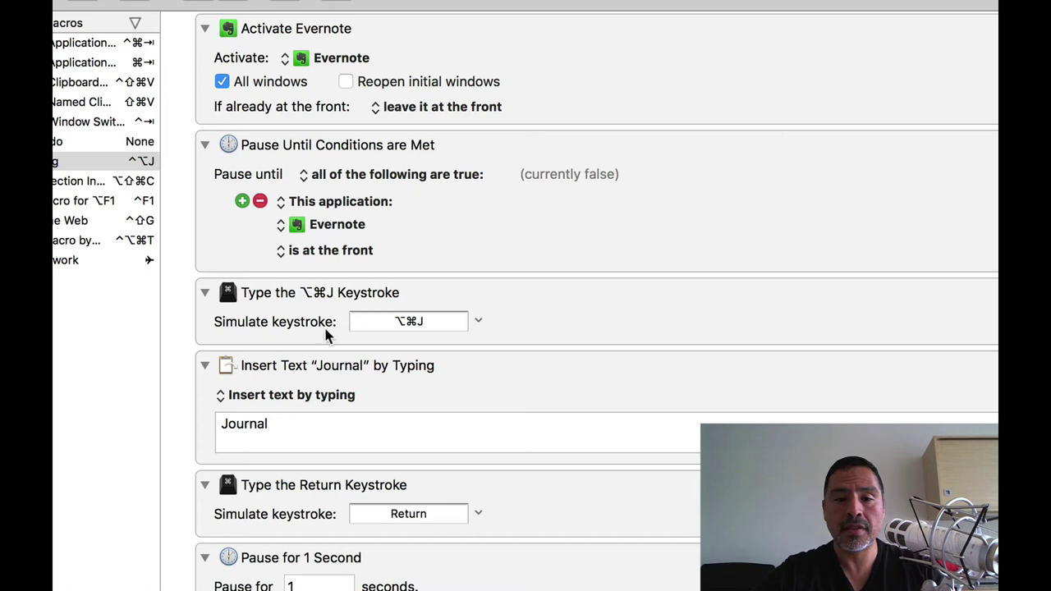
scroll(583, 327, "down", 5)
scroll(583, 327, "down", 5)
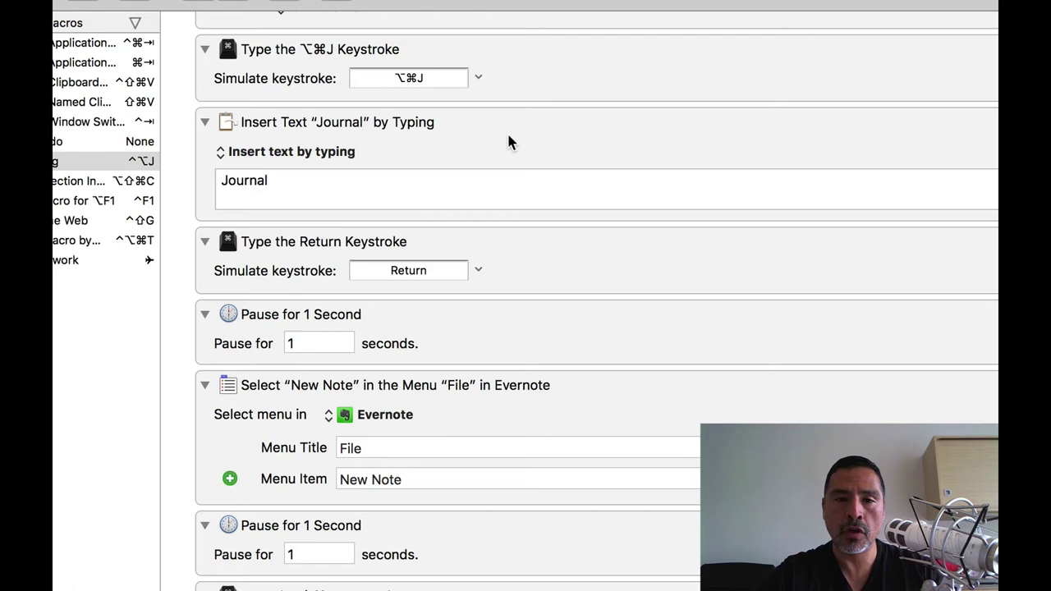
scroll(349, 183, "down", 2)
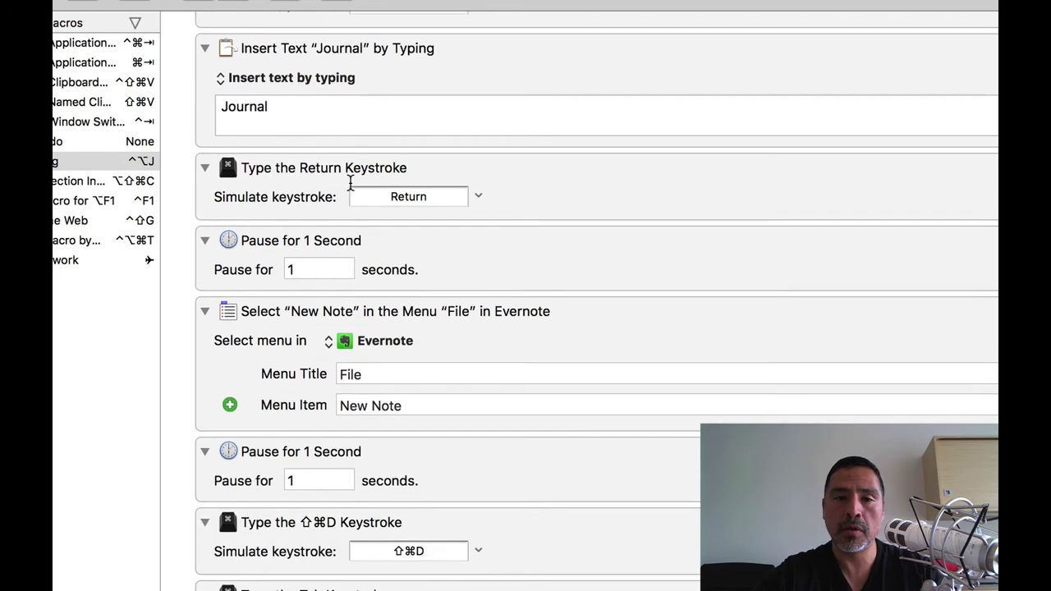
scroll(351, 181, "down", 1)
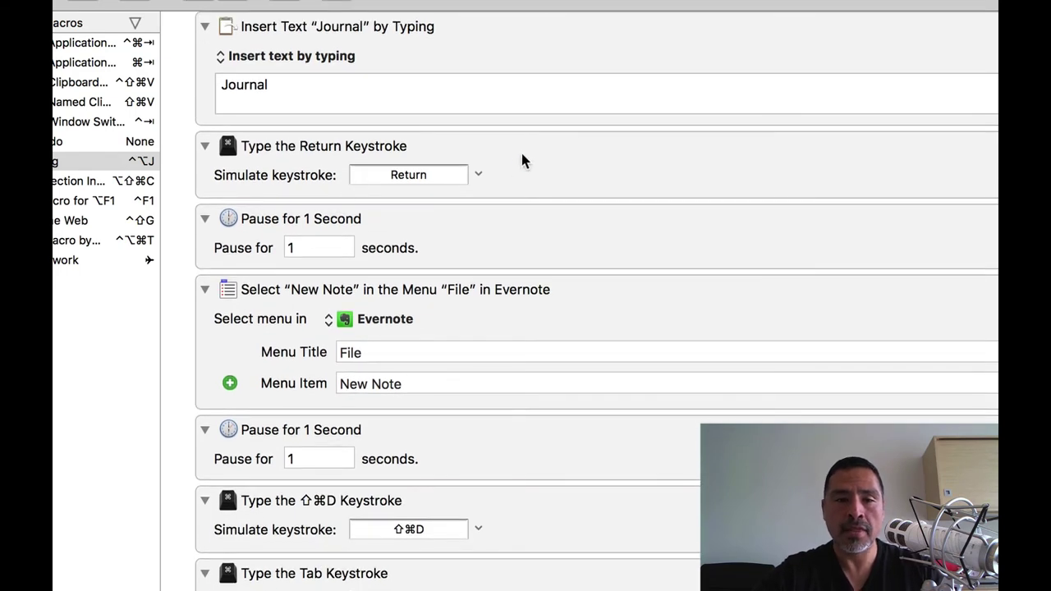
scroll(522, 160, "down", 3)
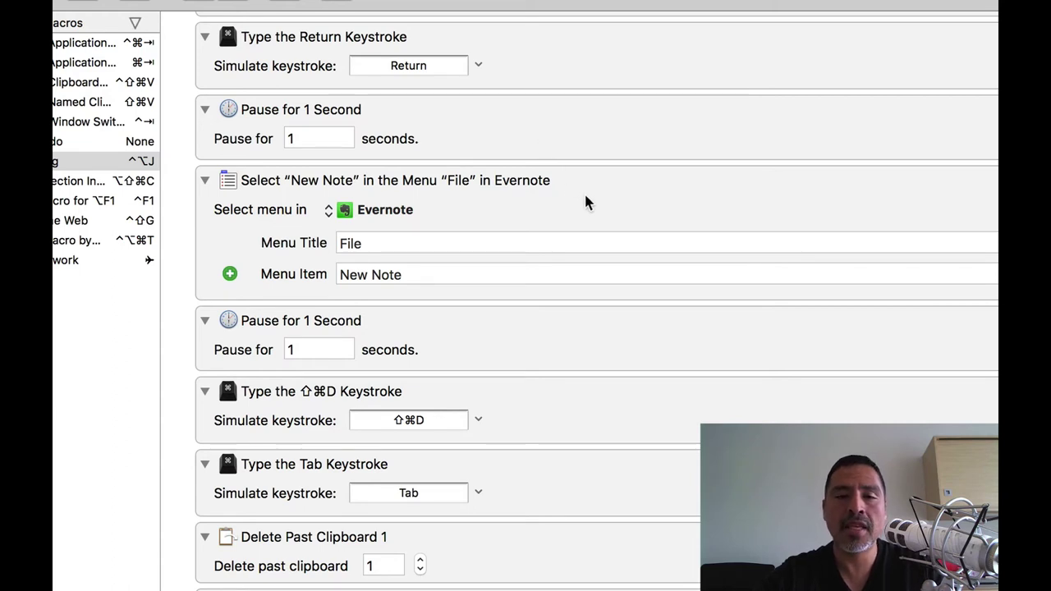
scroll(586, 202, "down", 5)
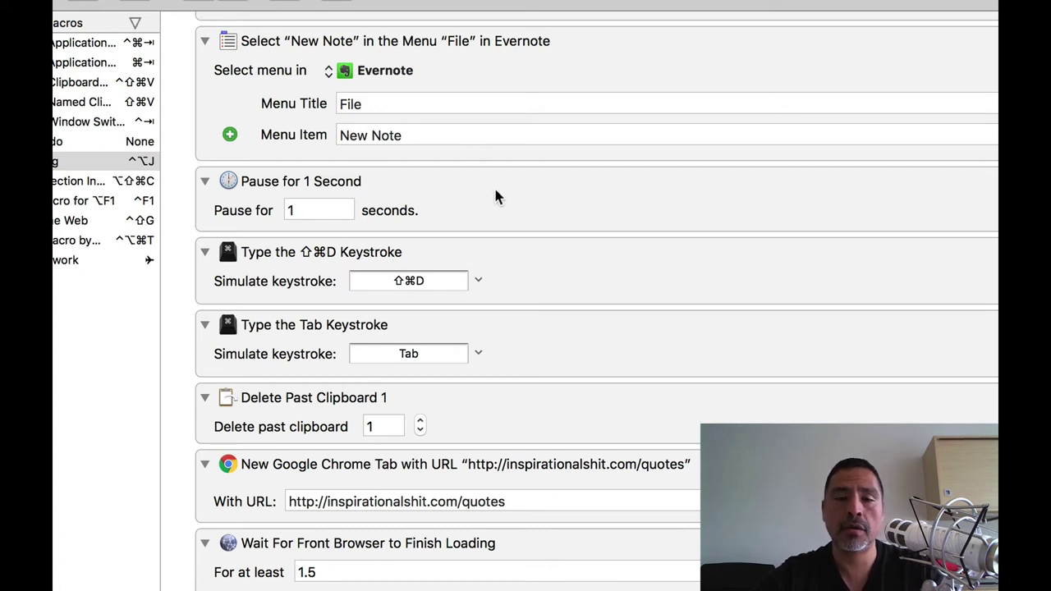
Step: Examine the Journaling macro's remaining actions, from the date keystroke and quote retrieval through inserting the `journal text and showing Evernote
scroll(568, 269, "down", 5)
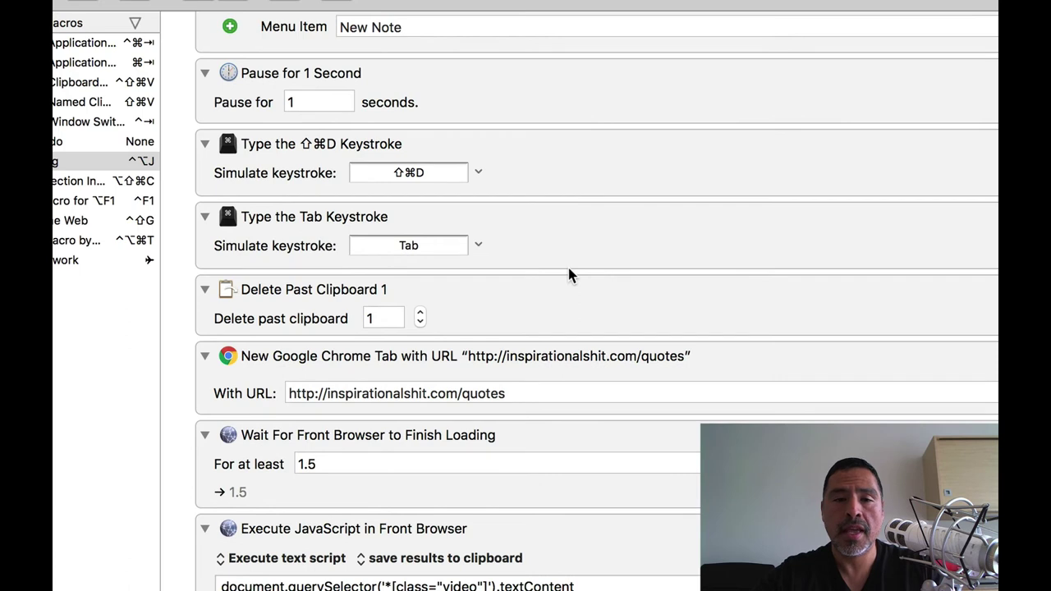
scroll(569, 275, "down", 5)
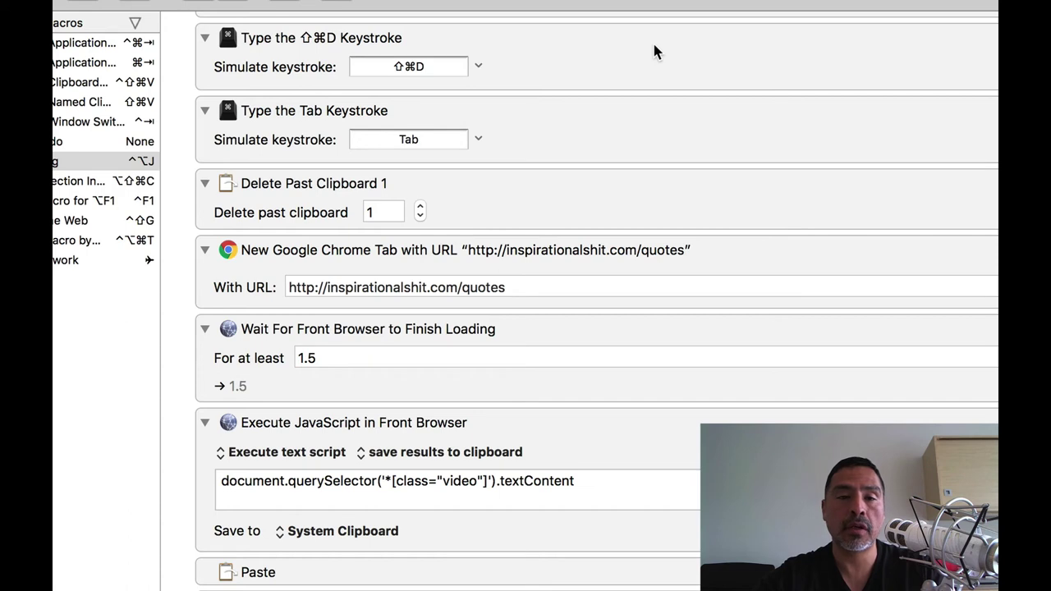
scroll(538, 133, "down", 5)
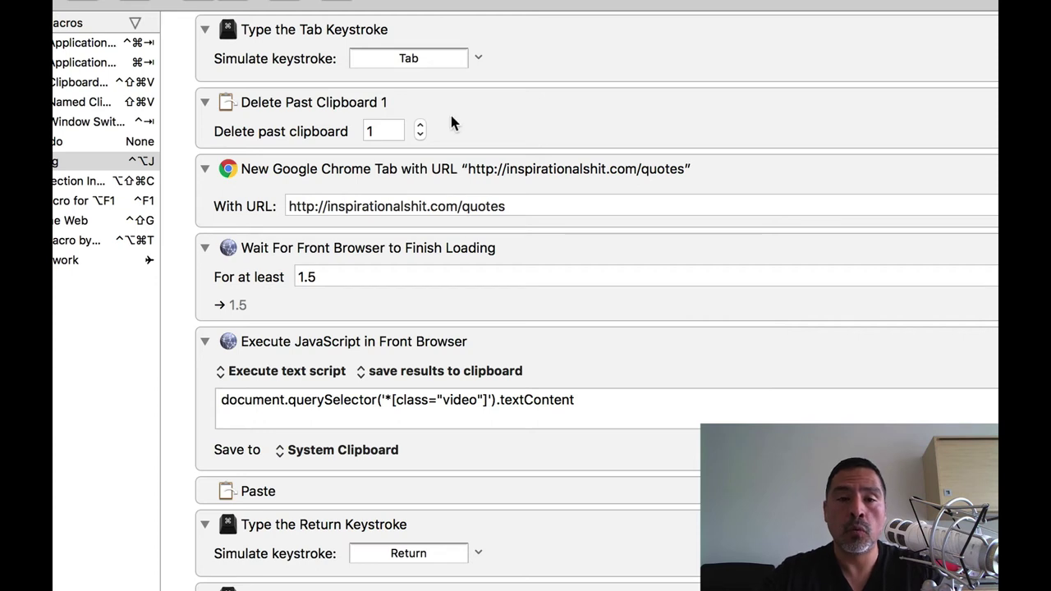
scroll(497, 118, "down", 3)
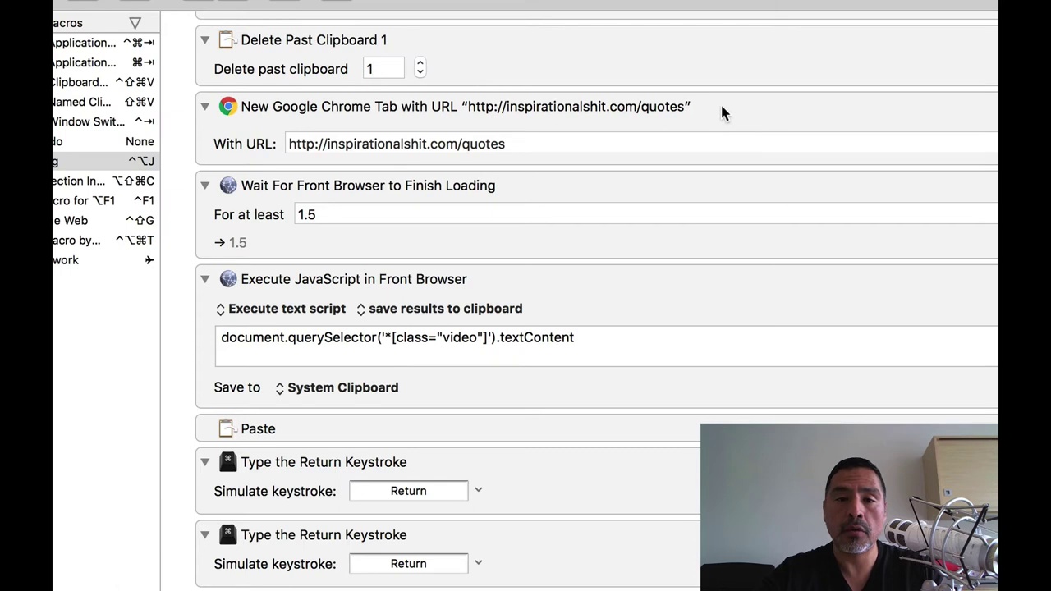
scroll(721, 111, "down", 3)
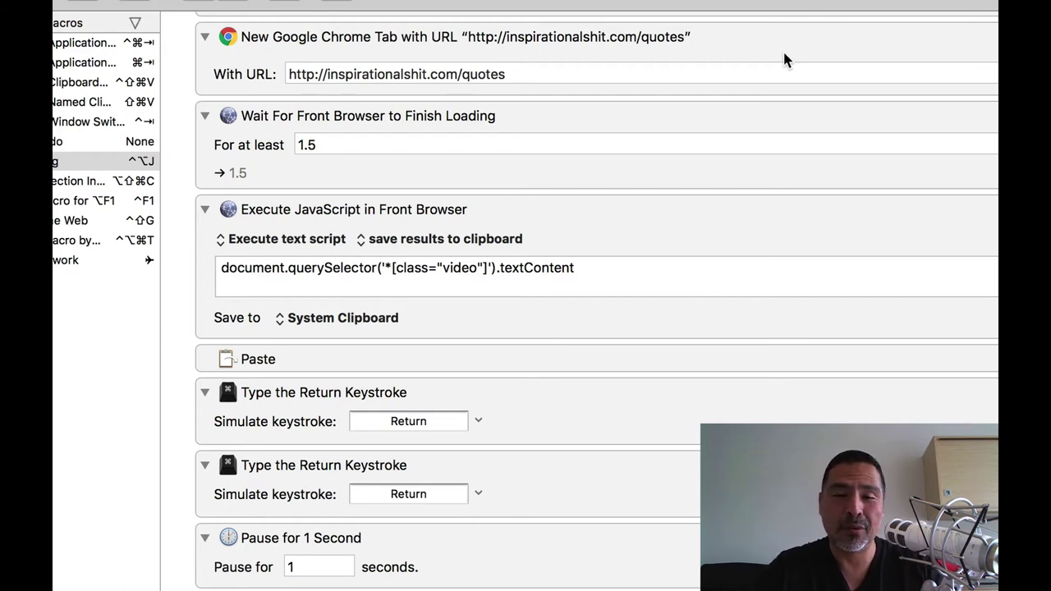
scroll(784, 55, "down", 1)
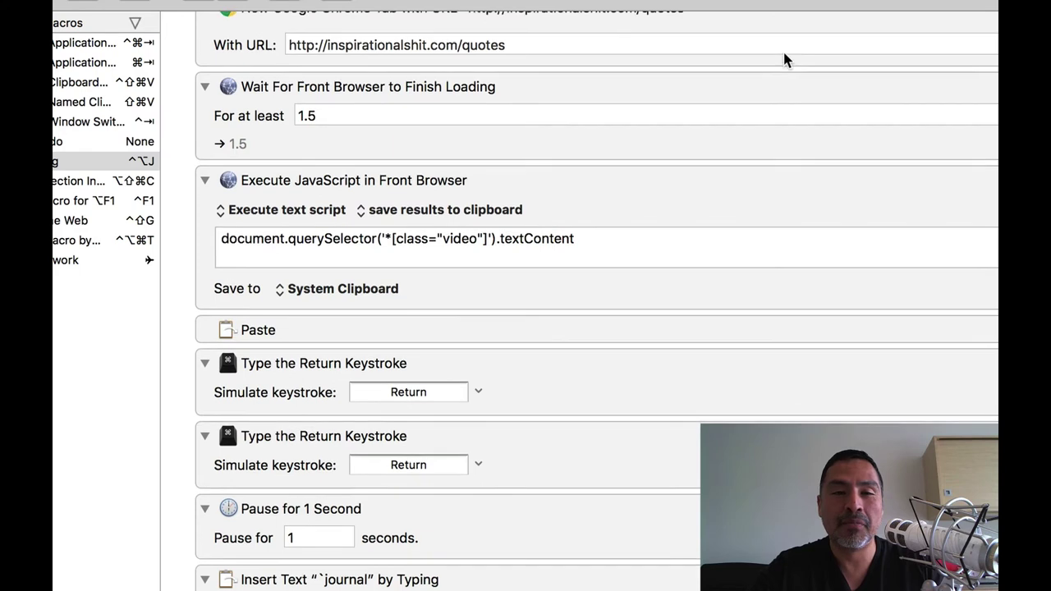
scroll(555, 97, "up", 2)
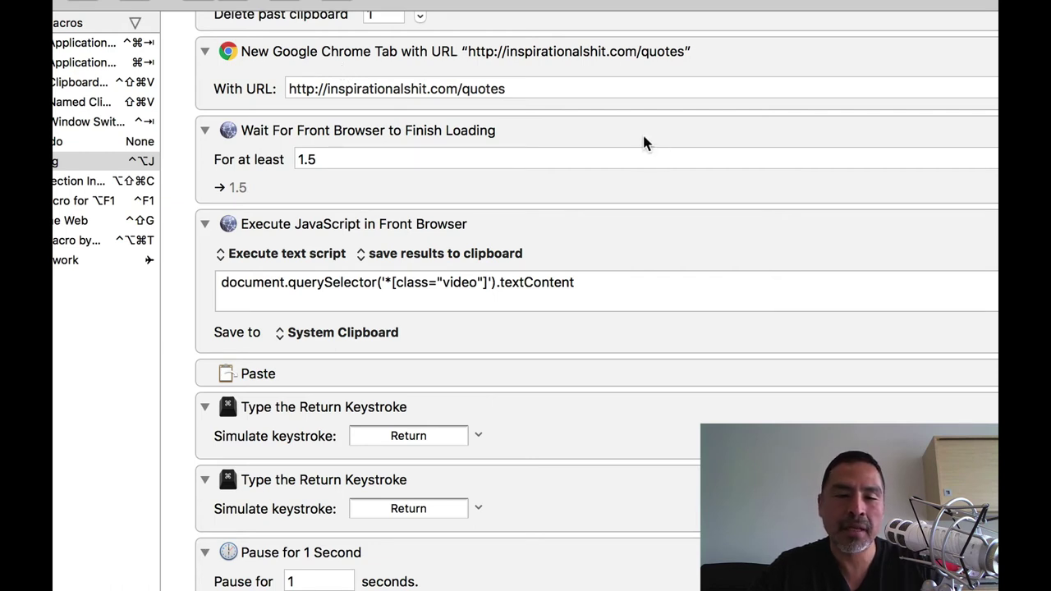
scroll(644, 142, "down", 2)
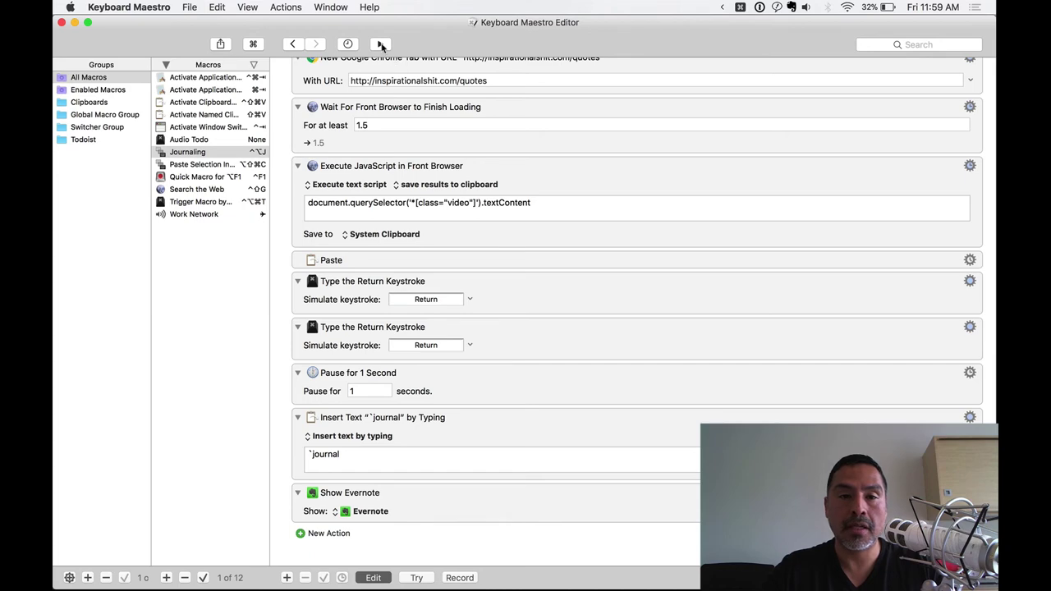
Step: Switch to Evernote and change from the Journal notebook to the test notebook
key("super+Tab")
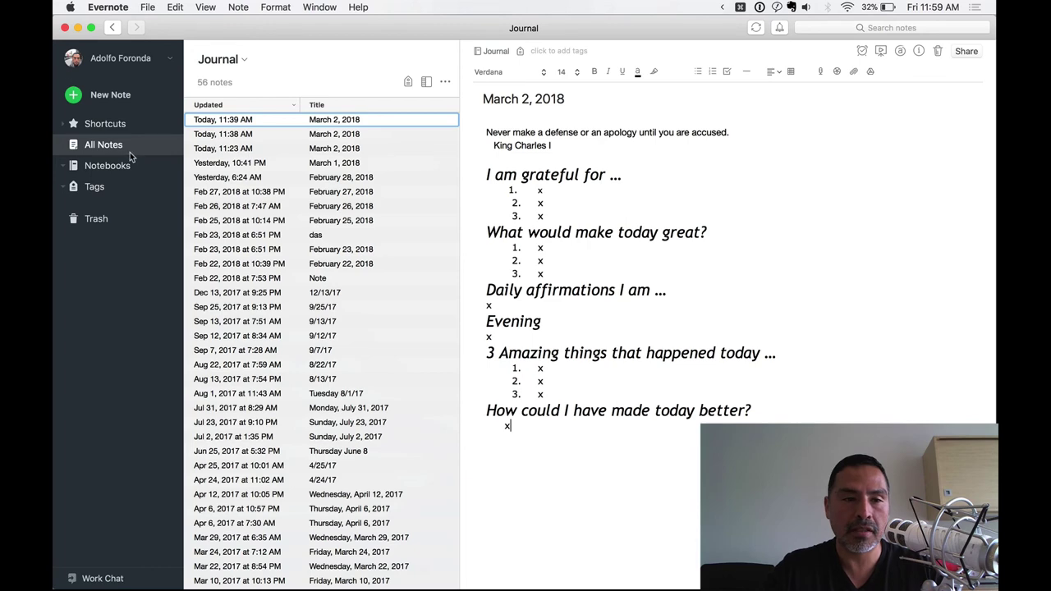
left_click(229, 59)
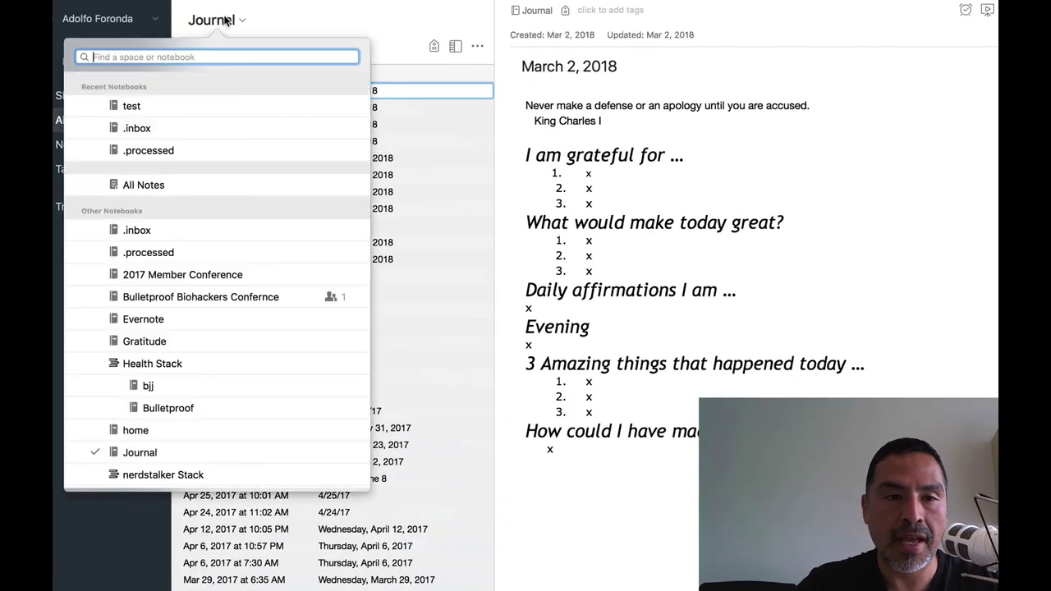
left_click(153, 107)
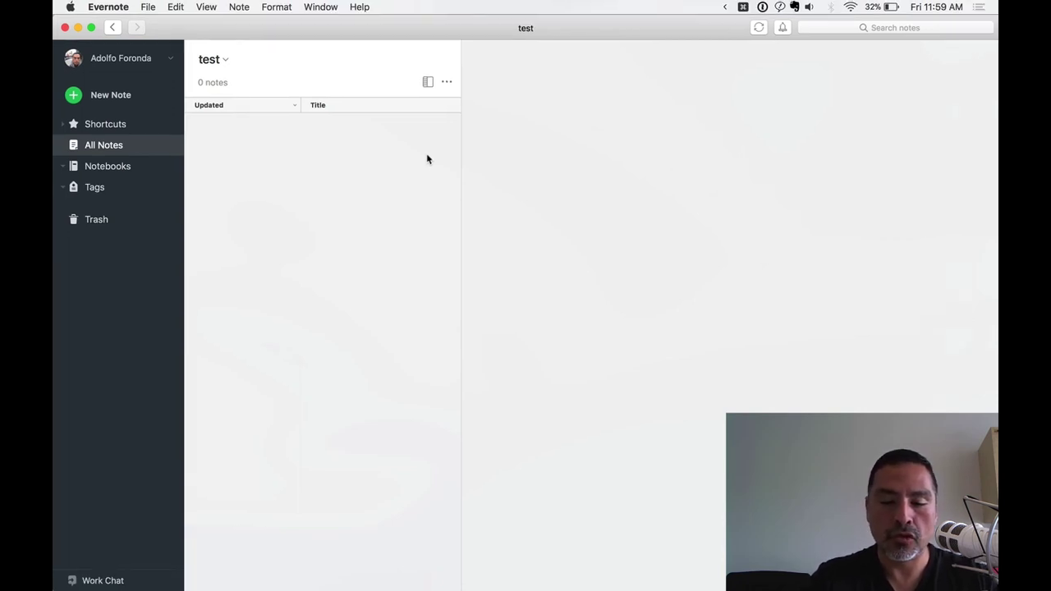
Step: Run the Journaling macro to create a Journal note titled March 2, 2018 with an inspirational quote and the journaling prompts
key("ctrl+alt+j")
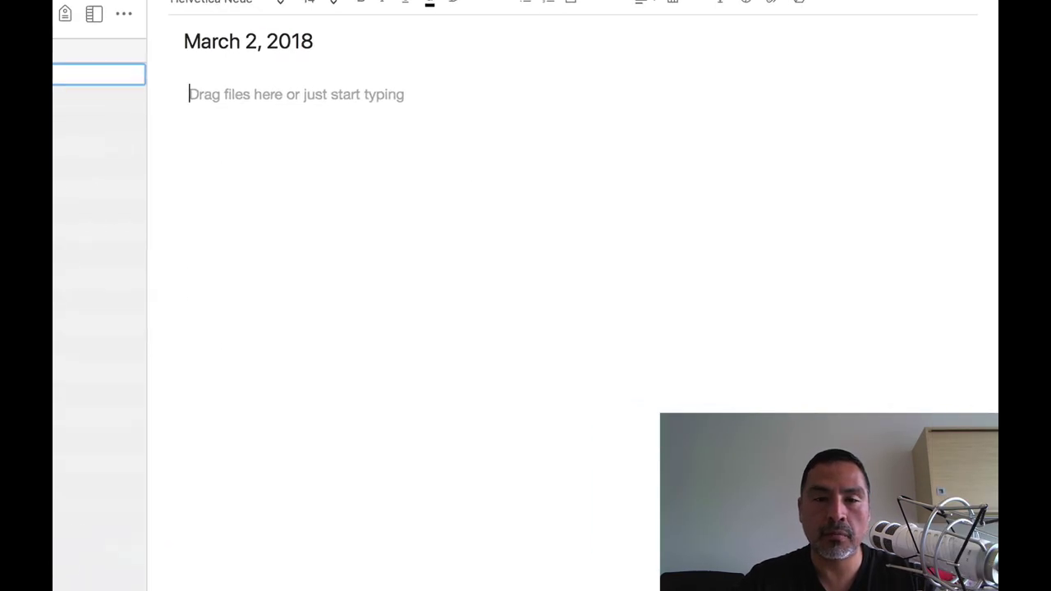
type("Change your thoughts and you change your world.    Norman Vincent Peale")
key("Return")
key("Return")
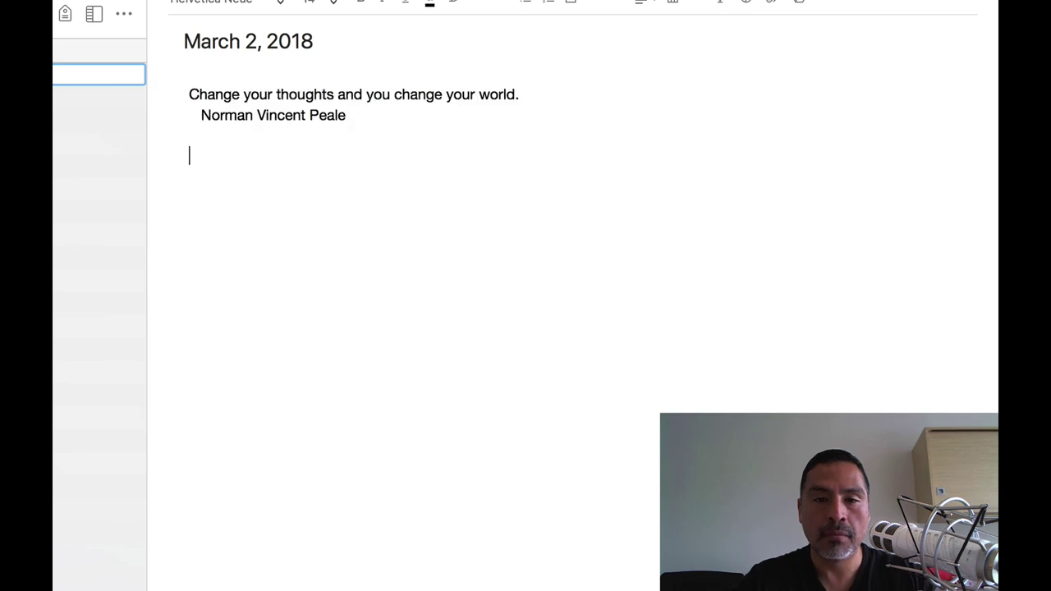
type("I am grateful for … 1. x 2. x 3. x What would make today great? 1. x 2. x 3. x Daily affirmations I am … x Evening x 3 Amazing things that happened today … 1. x 2. x 3. x How could I have made today better? x")
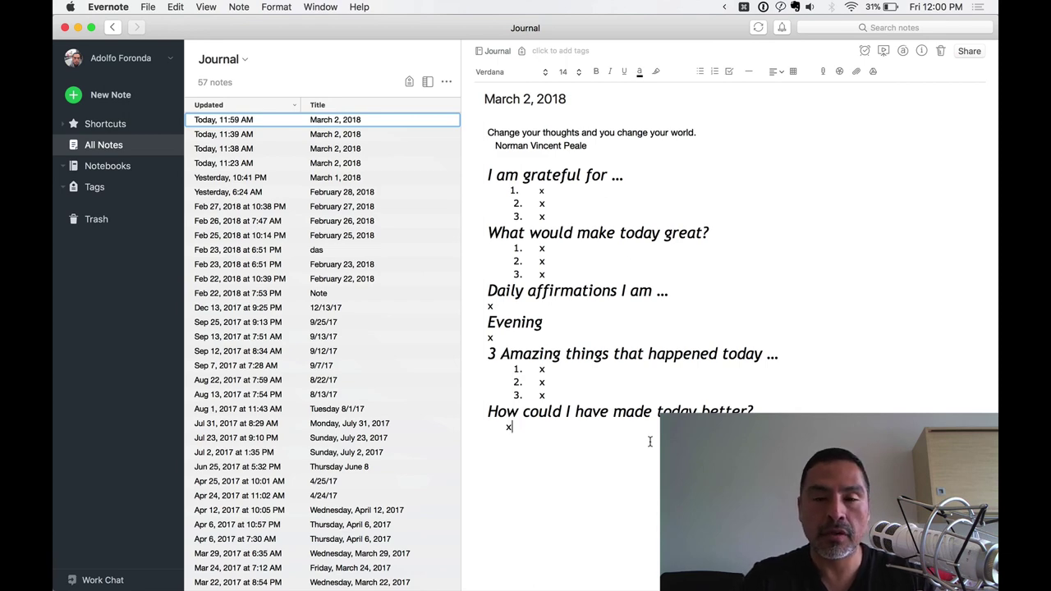
Step: Run the Journaling macro again to create another March 2, 2018 note with a new quote and the prompt template
key("ctrl+alt+j")
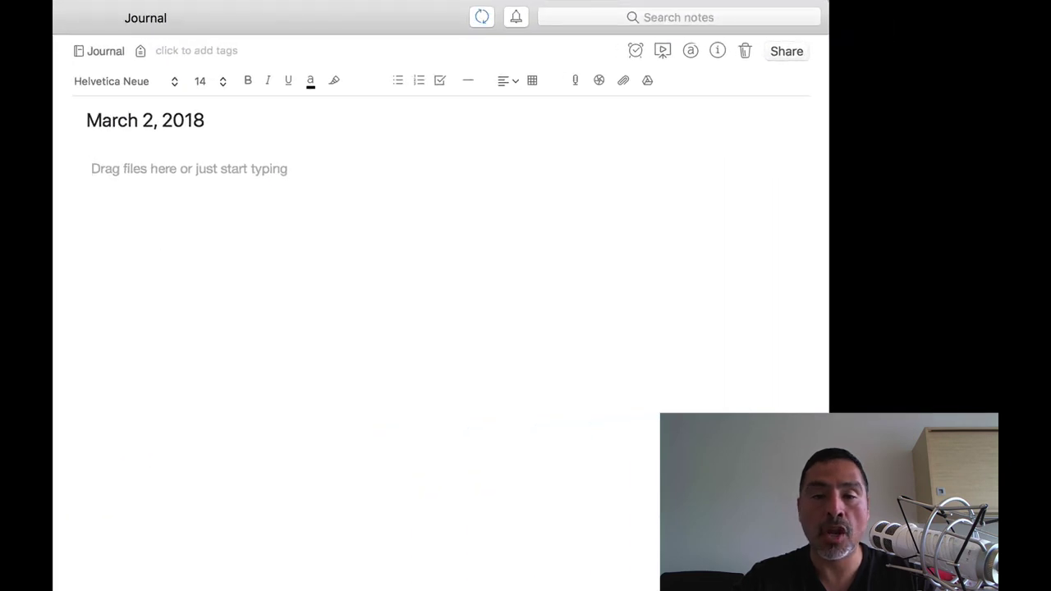
type("Money will buy you a bed but not a good night of sleep, a house but not a home, a companion but not a friend.    Zig Ziglar")
key("Return")
key("Return")
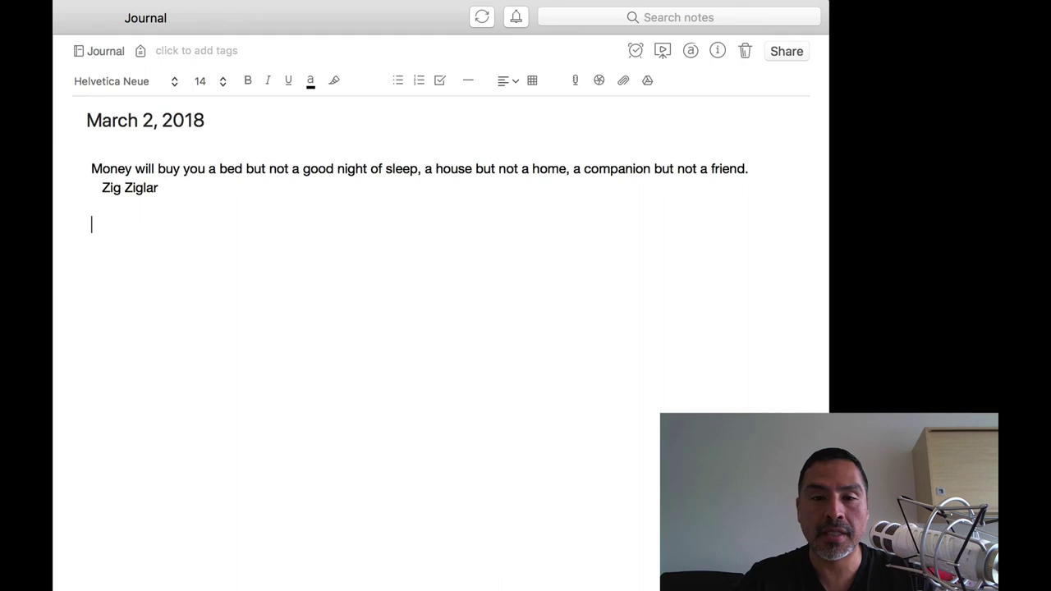
key("super+v")
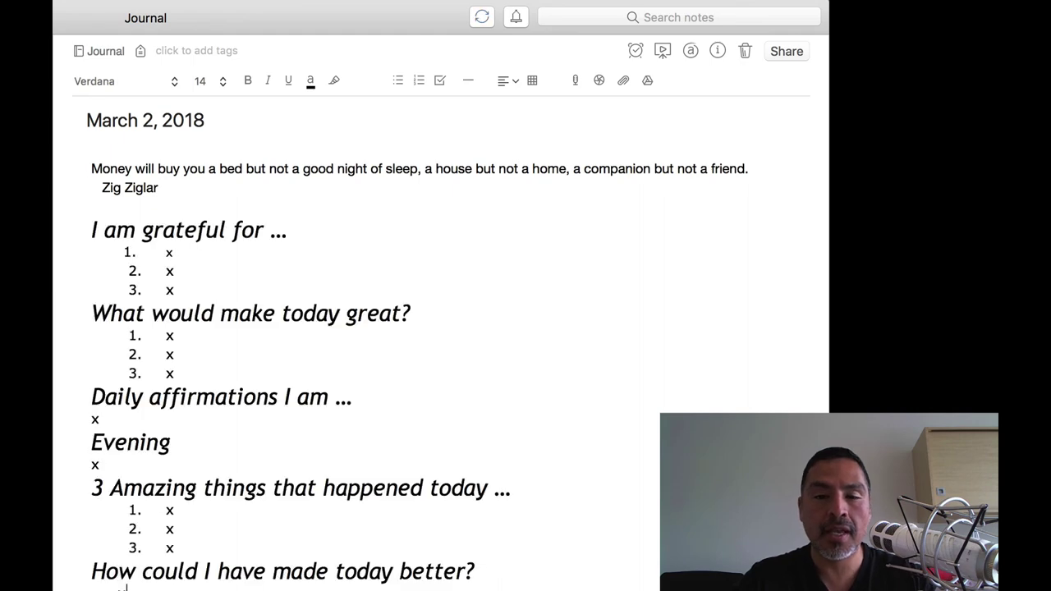